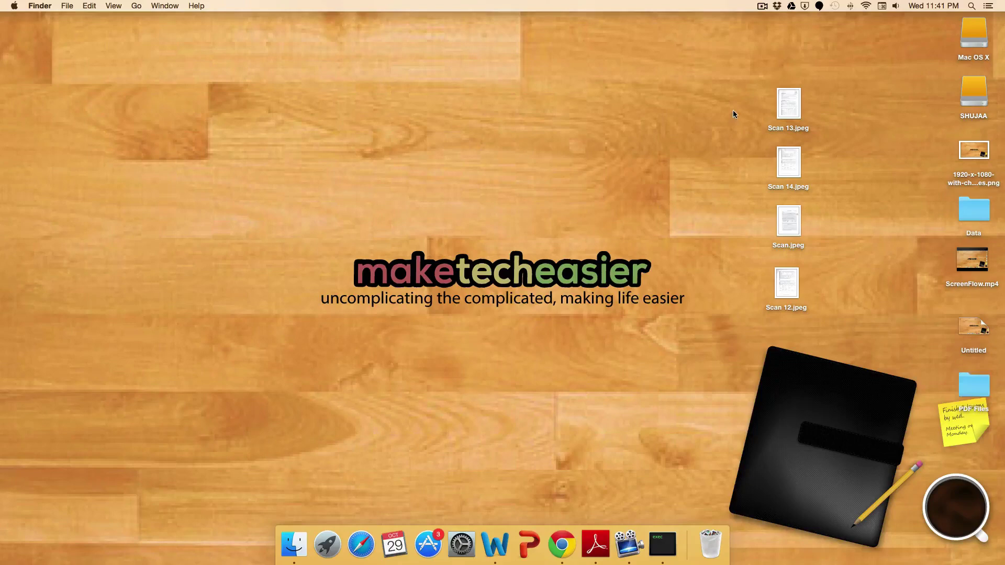
- Select the four Scan JPEGs in Finder and open them with Preview
mouse_move(733, 112)
mouse_down()
mouse_move(767, 156)
mouse_move(778, 317)
mouse_up()
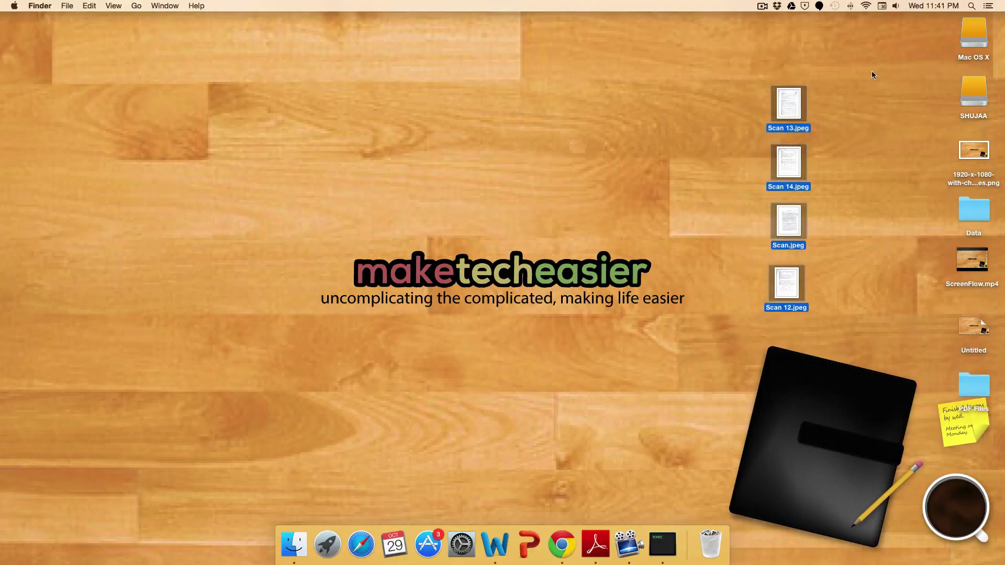
right_click(782, 236)
mouse_move(848, 260)
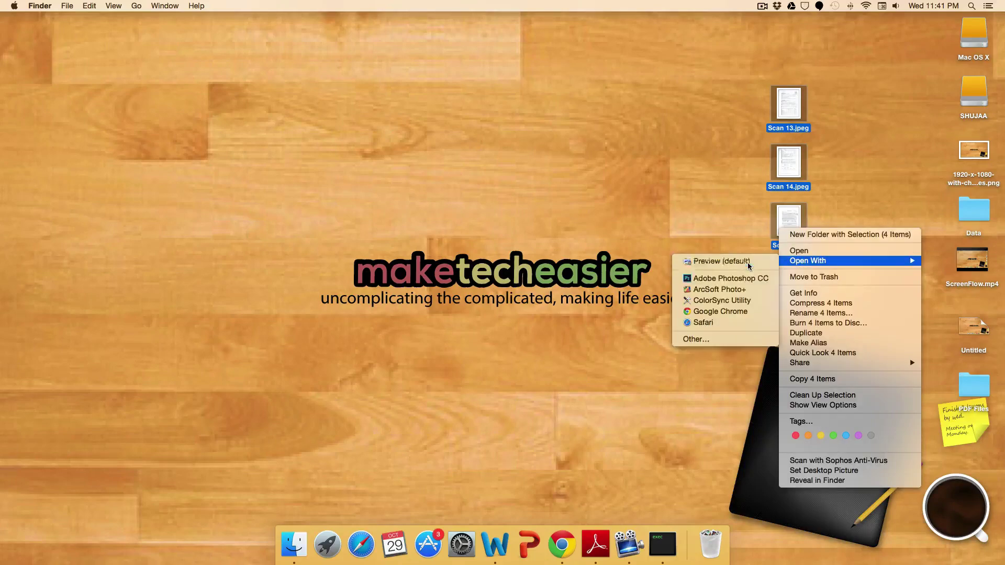
click(740, 259)
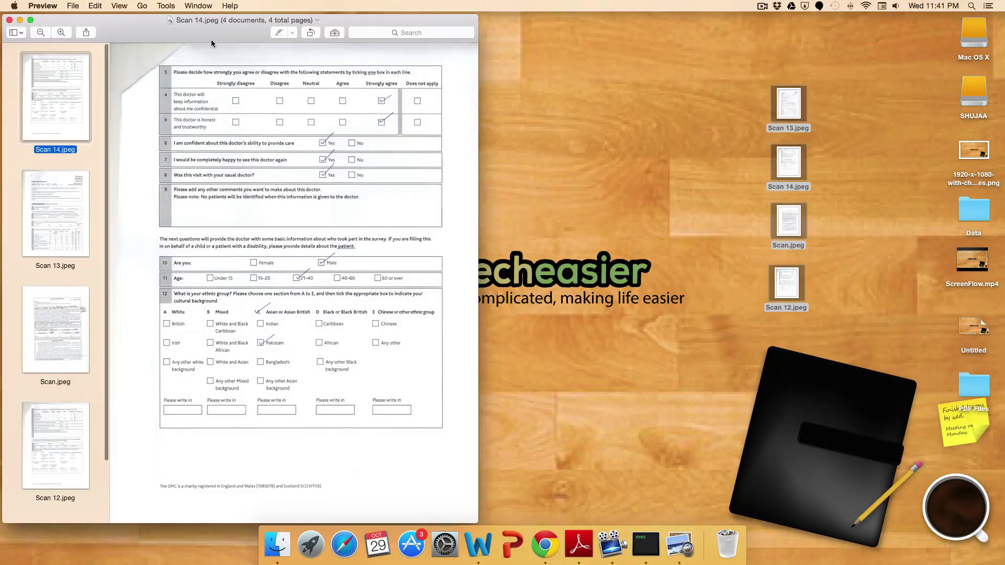
- Move the Preview window to mid-screen and select all four scan thumbnails
drag(212, 40, 429, 44)
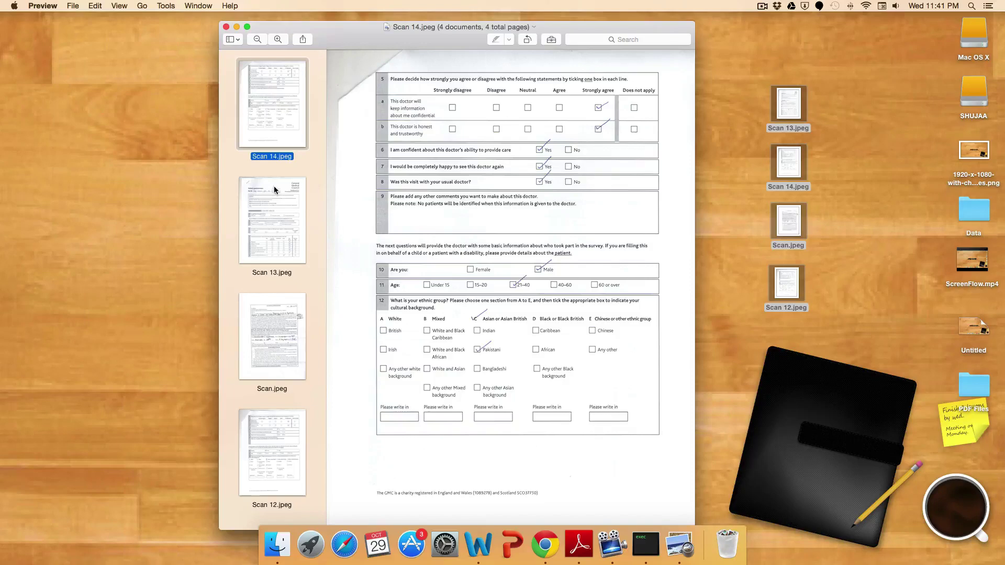
drag(230, 70, 286, 450)
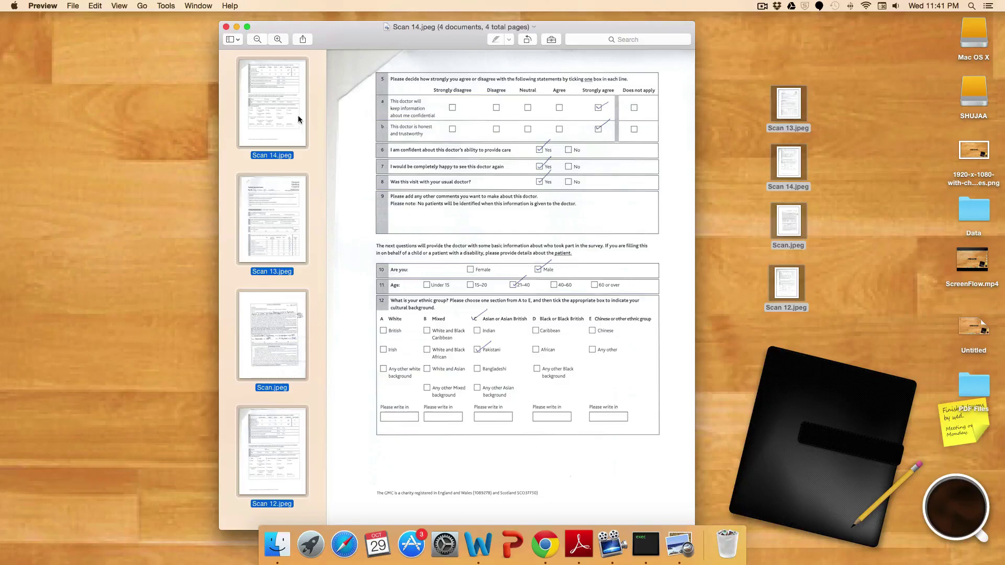
- Export the selected scans in PDF format into a new Desktop folder called 'PDF'
right_click(277, 107)
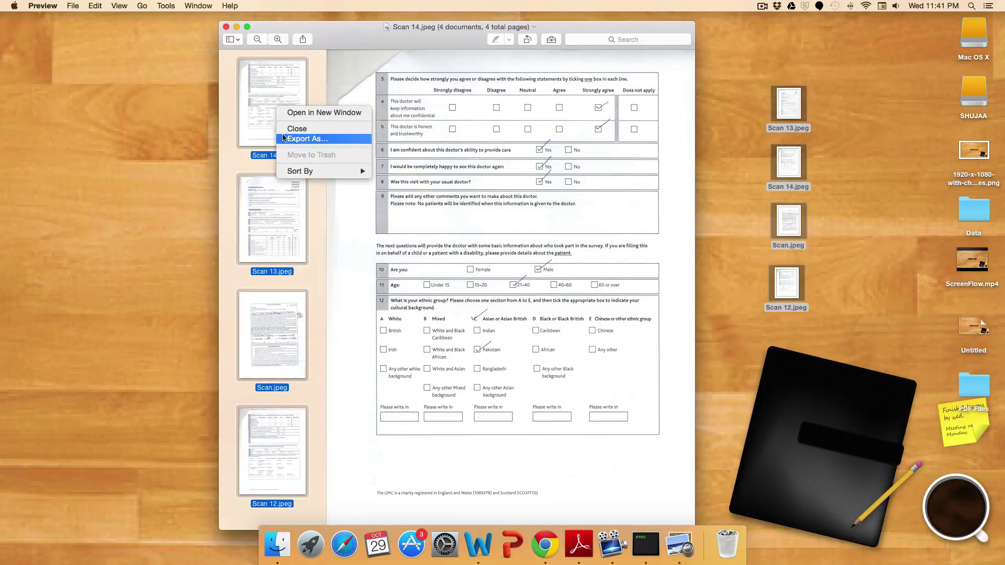
click(306, 138)
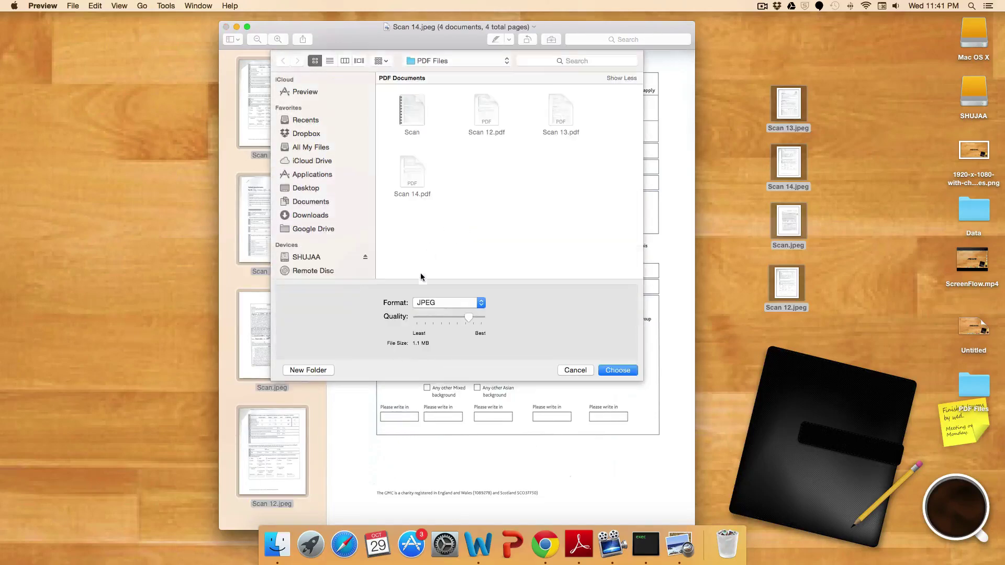
click(425, 304)
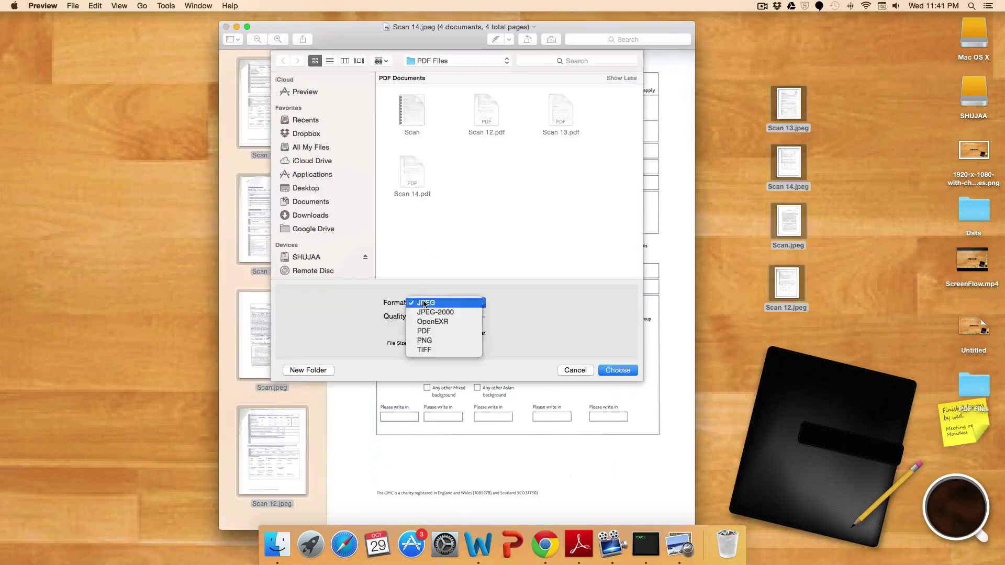
click(425, 330)
click(338, 192)
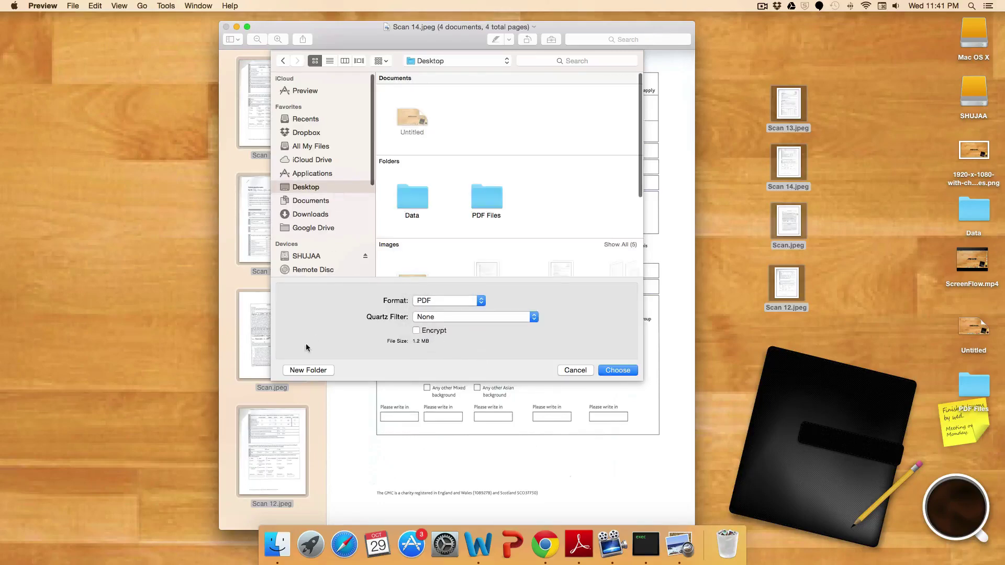
click(307, 369)
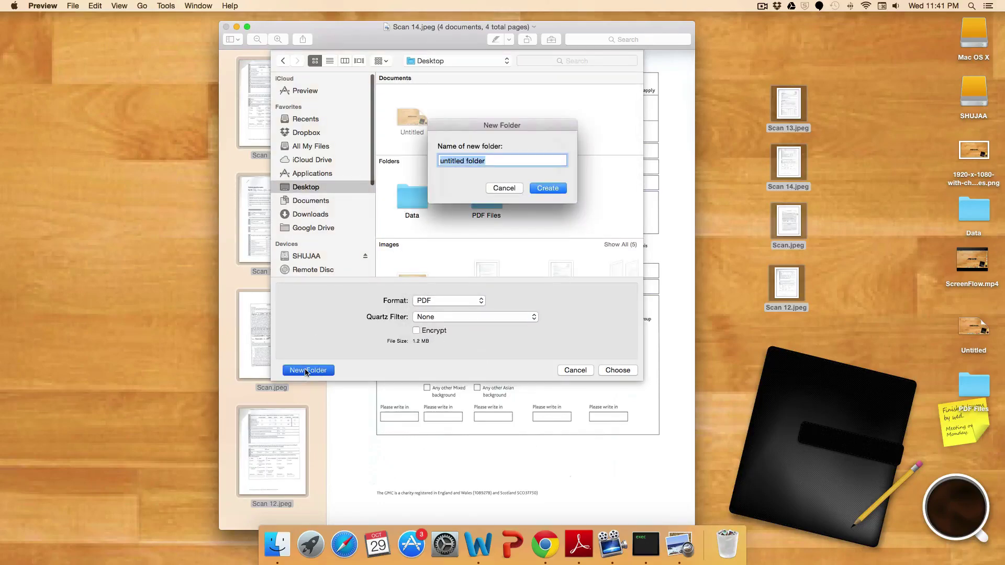
text(PDF)
key(Return)
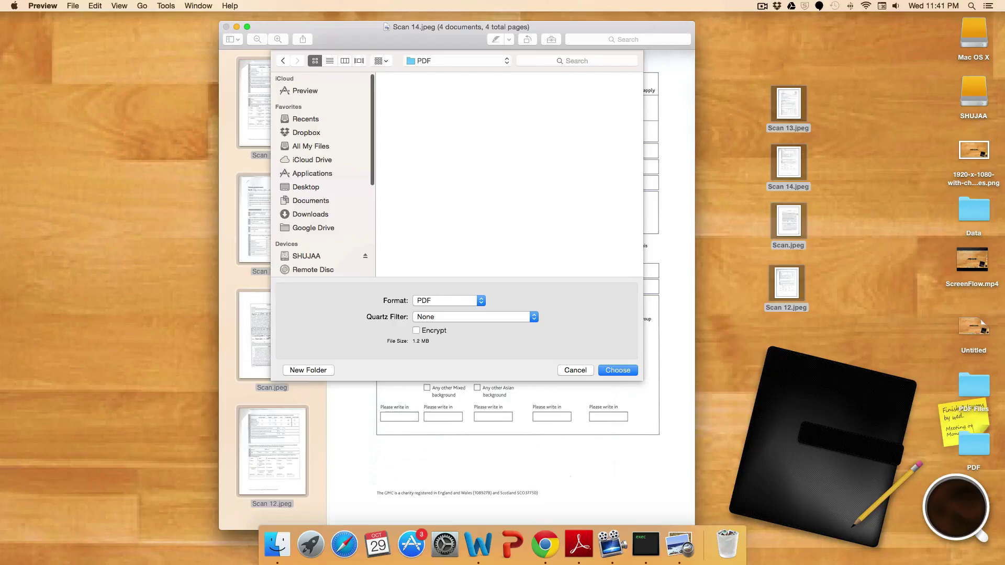
click(617, 369)
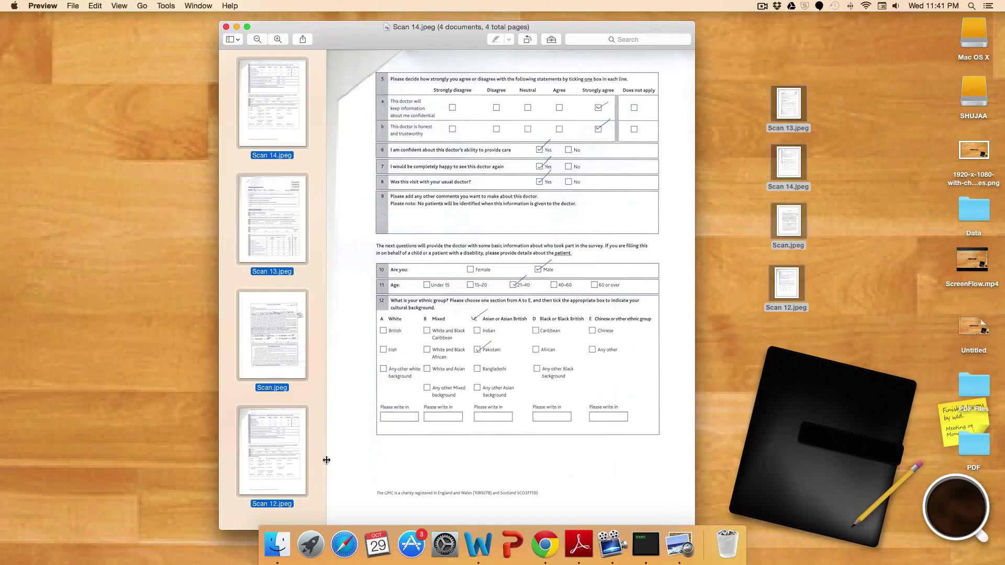
- Quit Preview, then open all four PDFs from the desktop 'PDF' folder in Preview
click(227, 28)
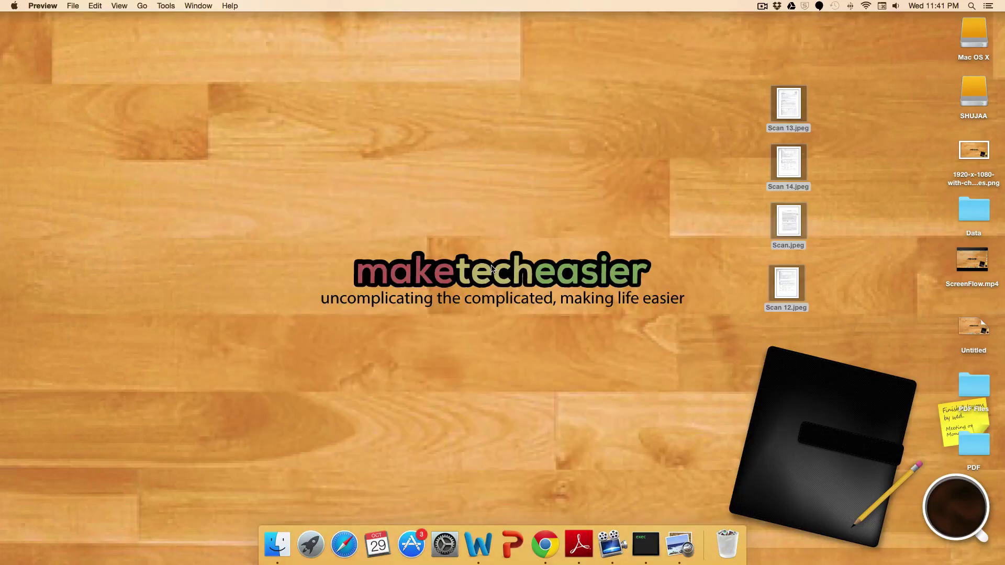
double_click(975, 441)
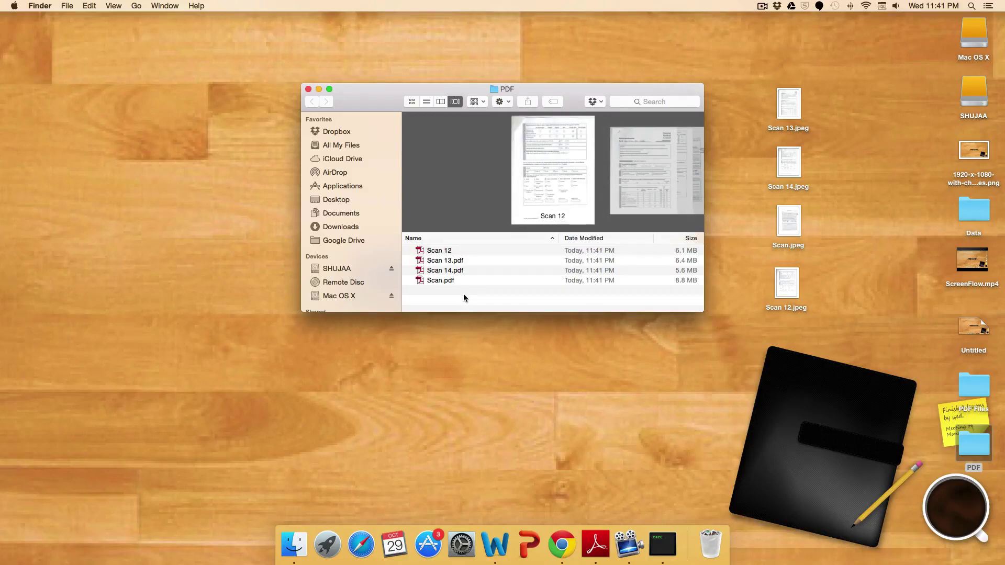
drag(467, 288, 467, 259)
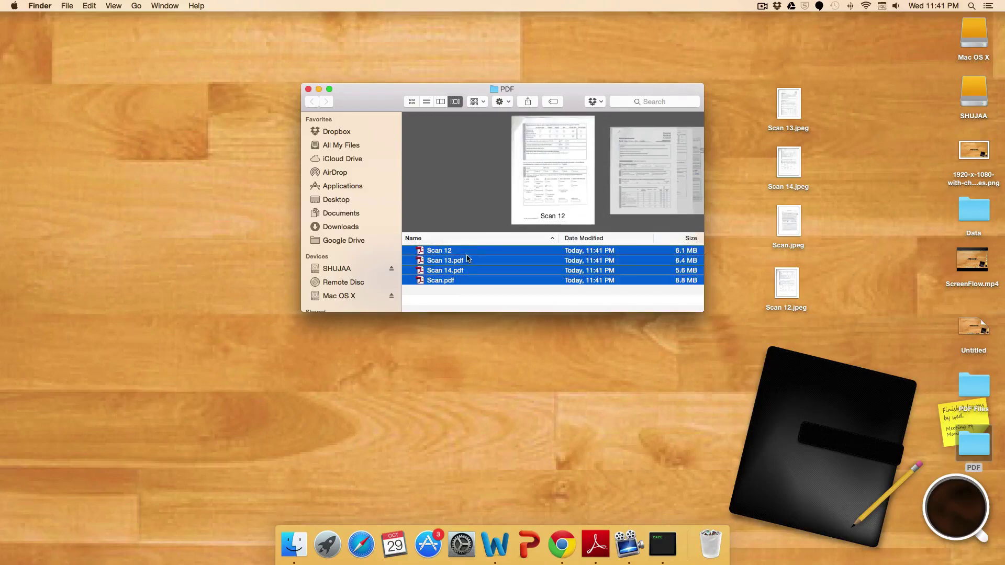
right_click(468, 259)
mouse_move(497, 286)
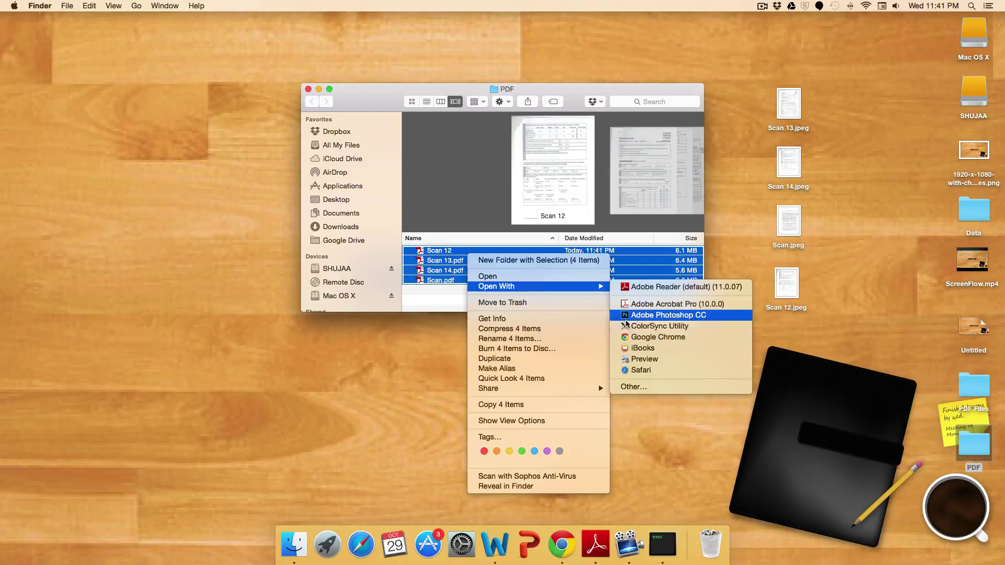
click(644, 359)
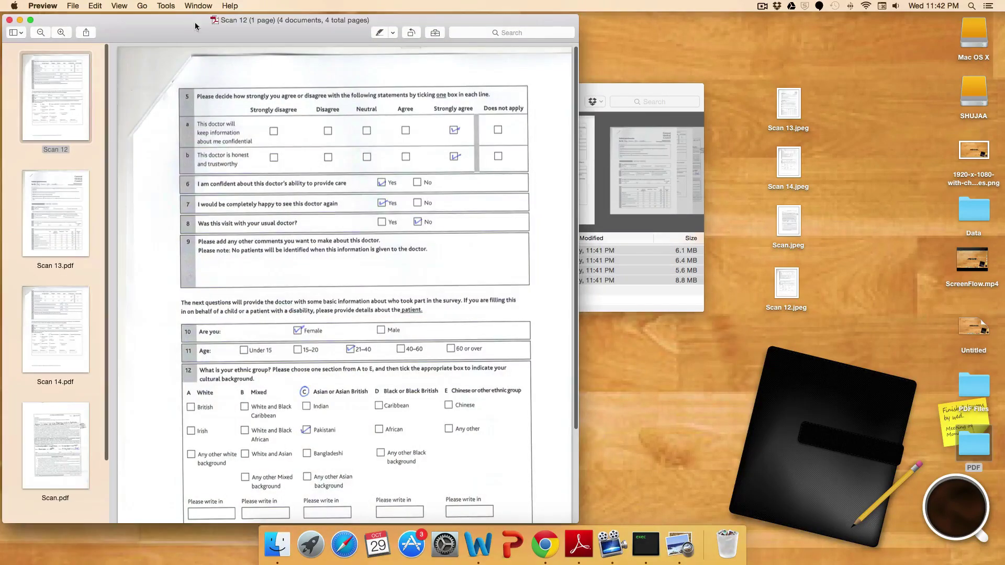
scroll(240, 256, down, 3)
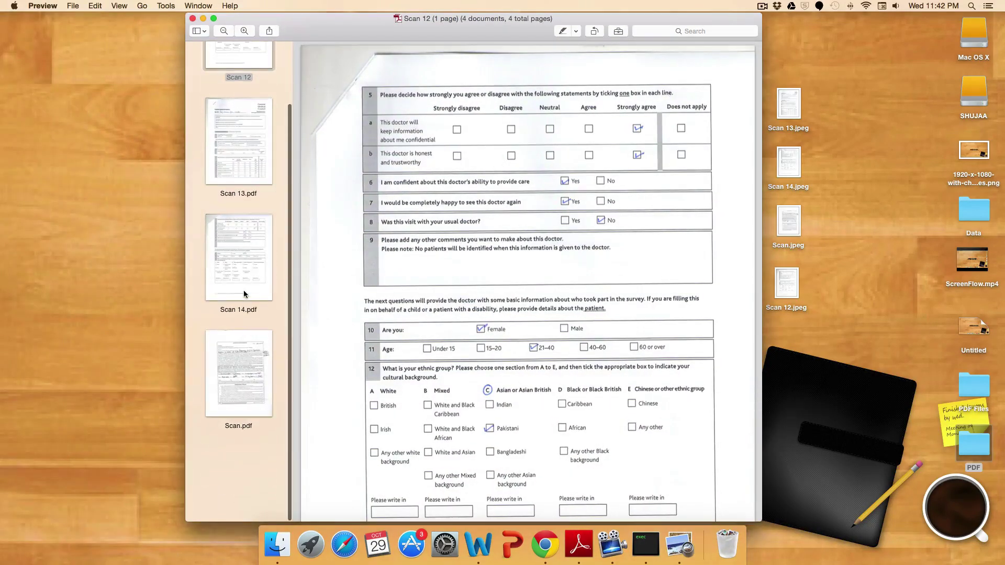
scroll(251, 494, up, 3)
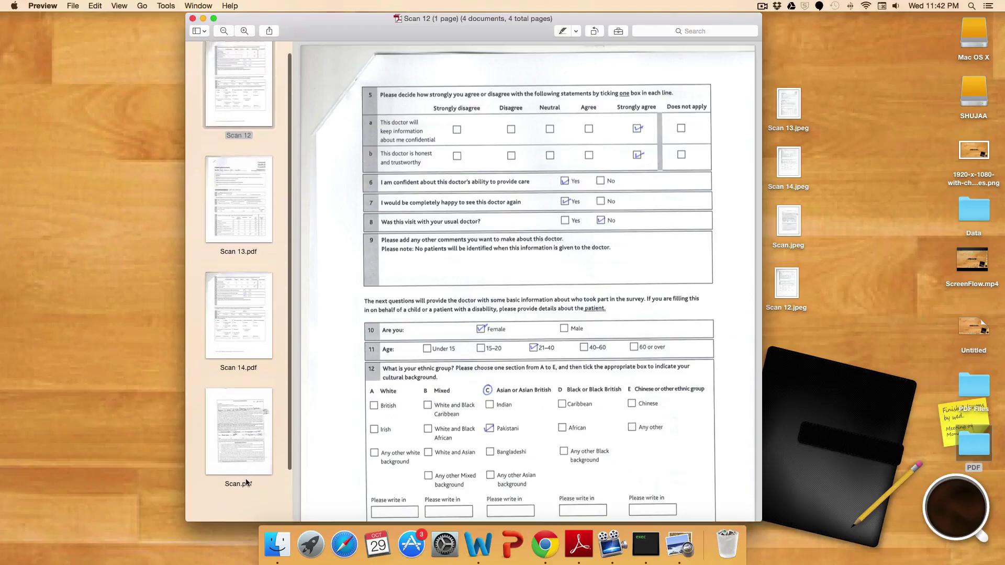
- Drag Scan 13, Scan 14 and Scan.pdf onto the Scan 12 thumbnail, then save
click(259, 246)
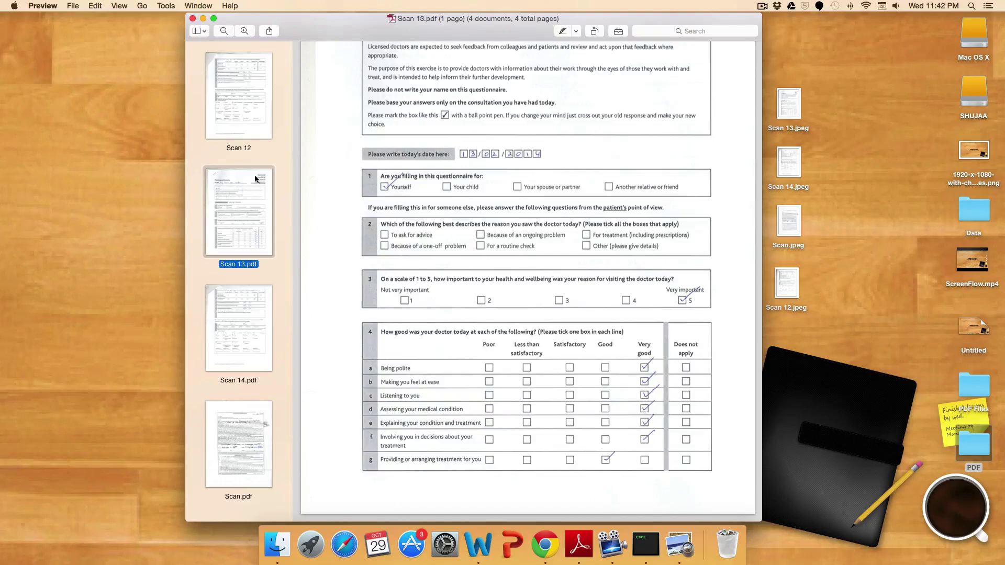
click(232, 82)
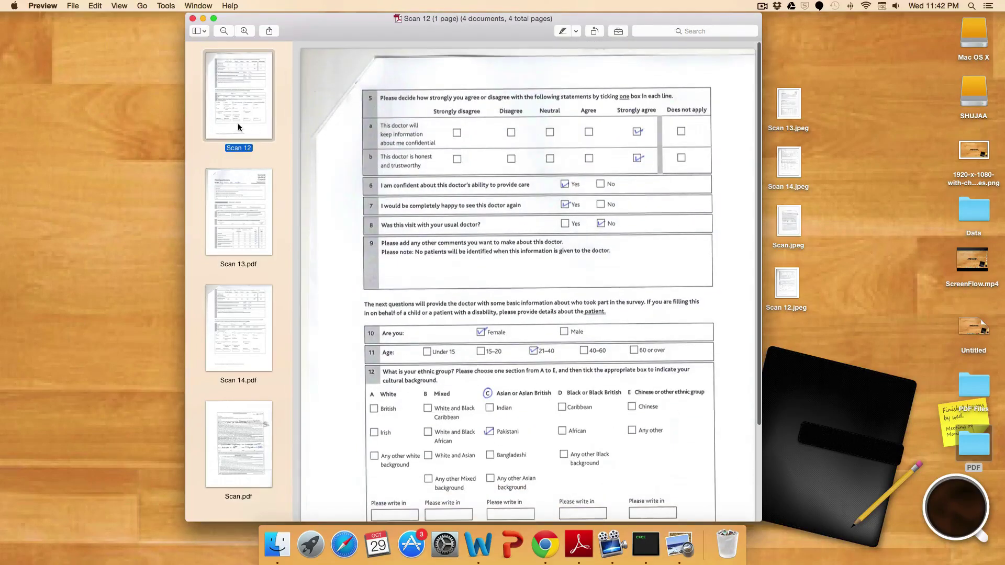
scroll(236, 352, down, 2)
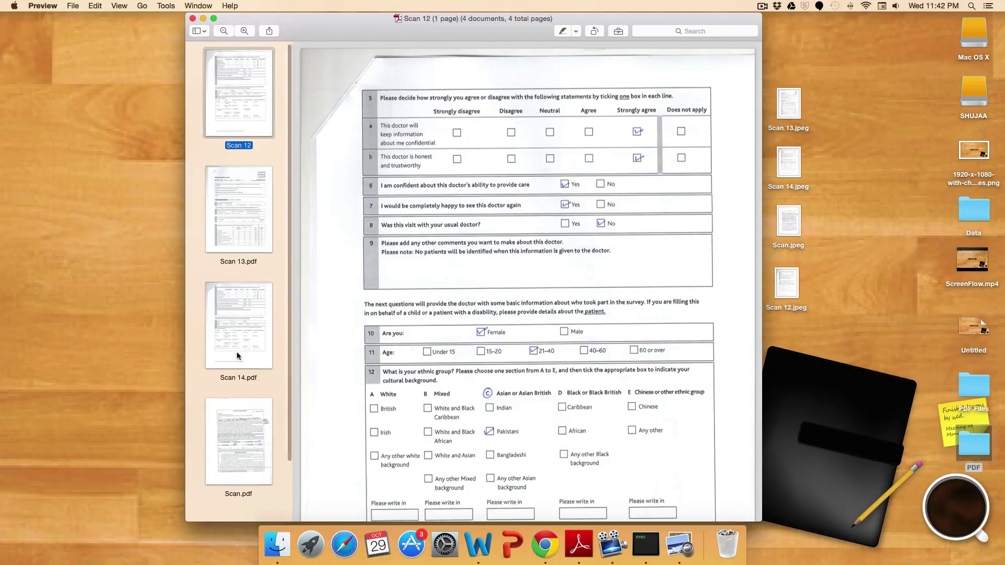
click(242, 483)
shift+click(238, 234)
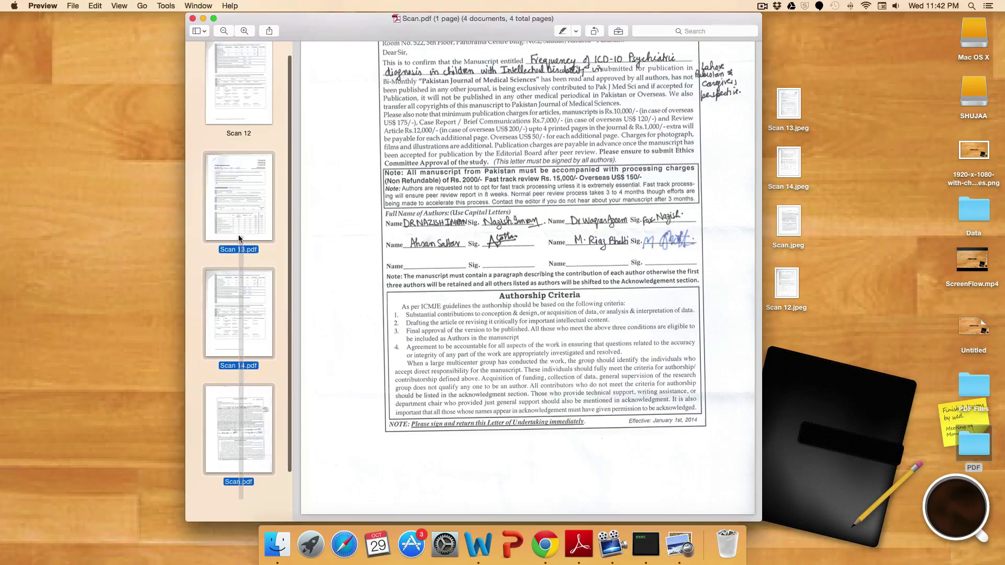
scroll(237, 234, up, 1)
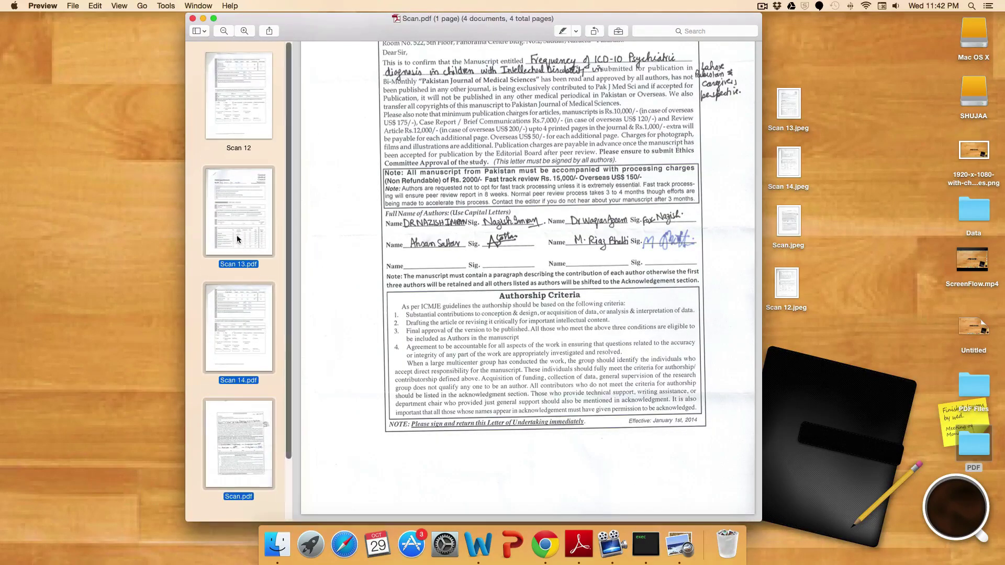
scroll(240, 428, up, 1)
drag(239, 213, 244, 109)
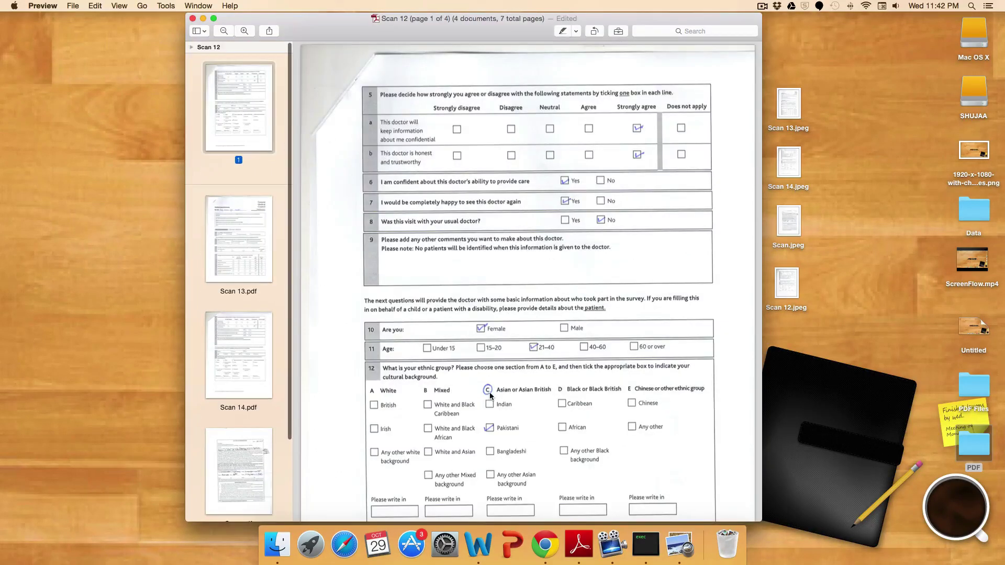
scroll(489, 396, down, 3)
scroll(490, 397, up, 10)
scroll(490, 396, down, 2)
scroll(490, 397, down, 5)
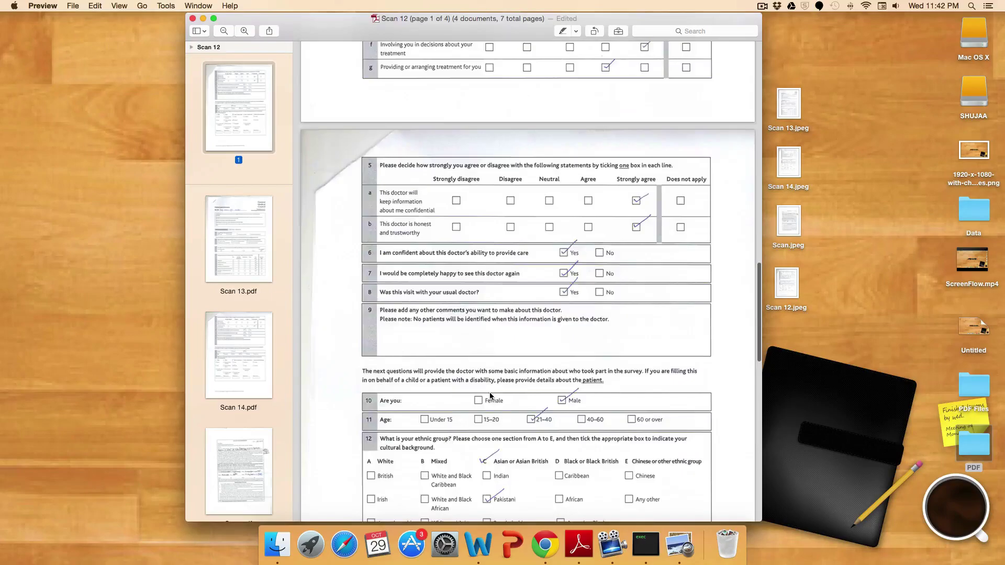
scroll(490, 396, down, 5)
scroll(490, 396, down, 3)
scroll(490, 395, up, 3)
scroll(490, 396, up, 5)
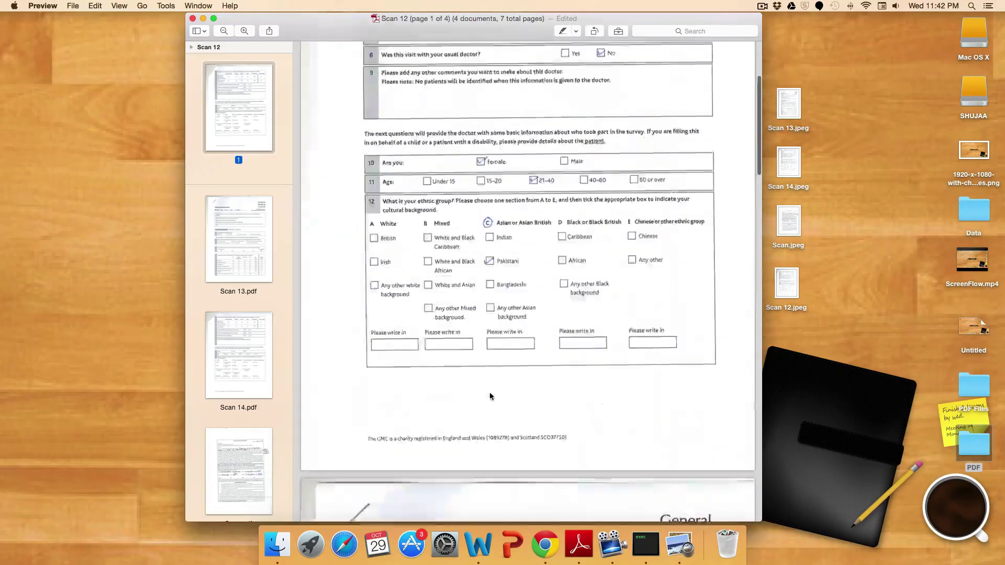
scroll(489, 396, up, 3)
key(super+s)
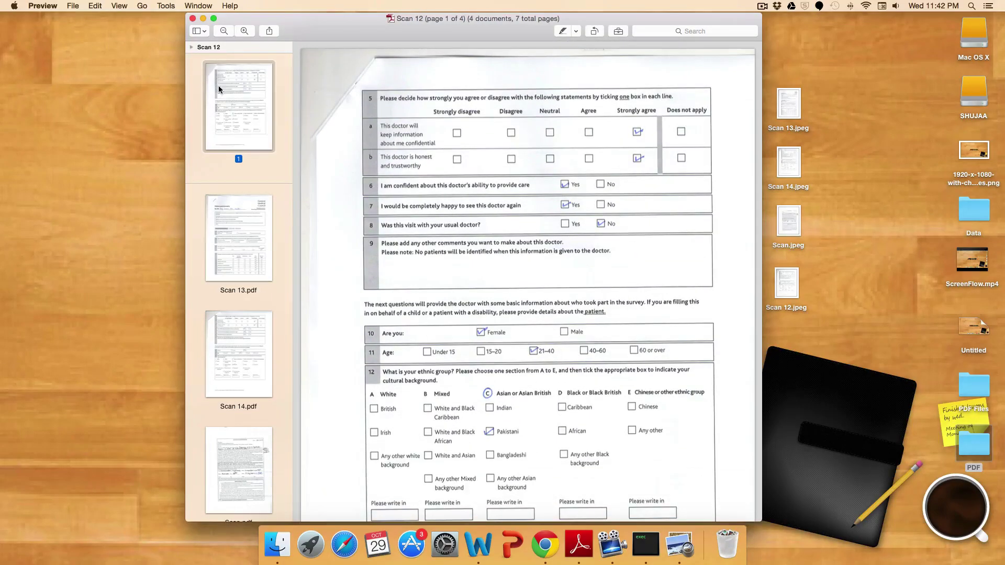
- Export the document as 'Merged File' PDF to Desktop, then close Preview and the PDF folder
right_click(249, 92)
click(279, 125)
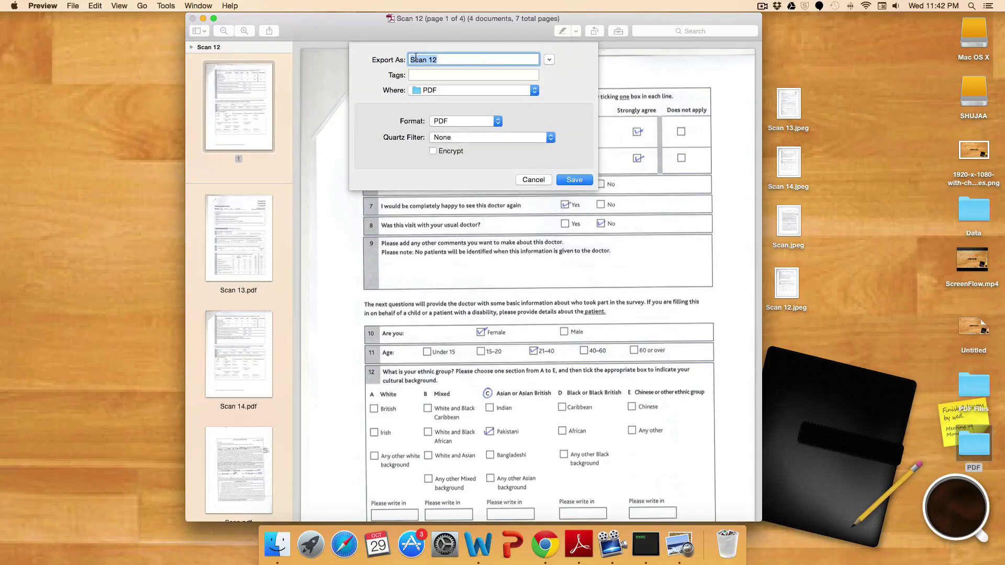
text(Merged File)
click(467, 89)
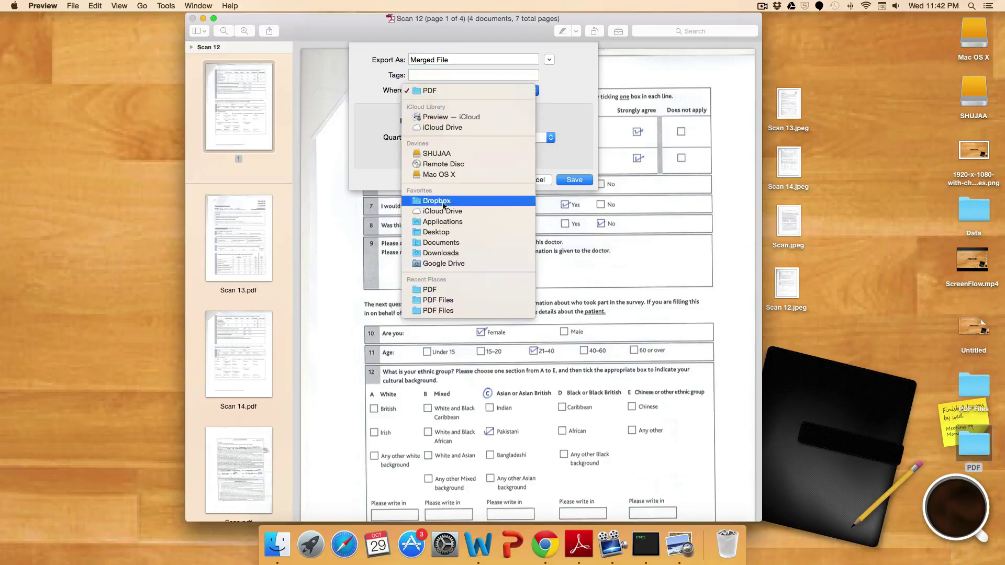
click(456, 232)
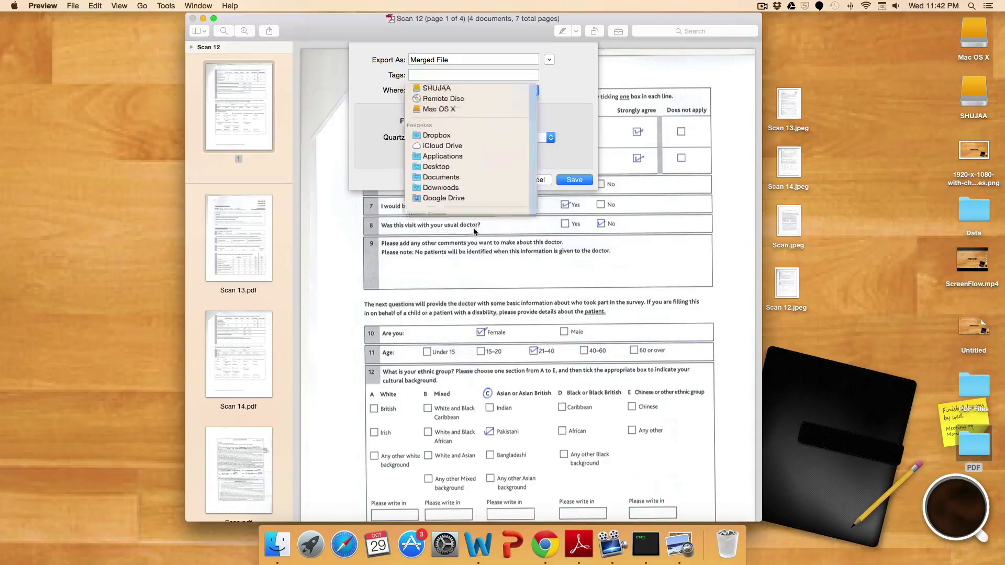
click(577, 180)
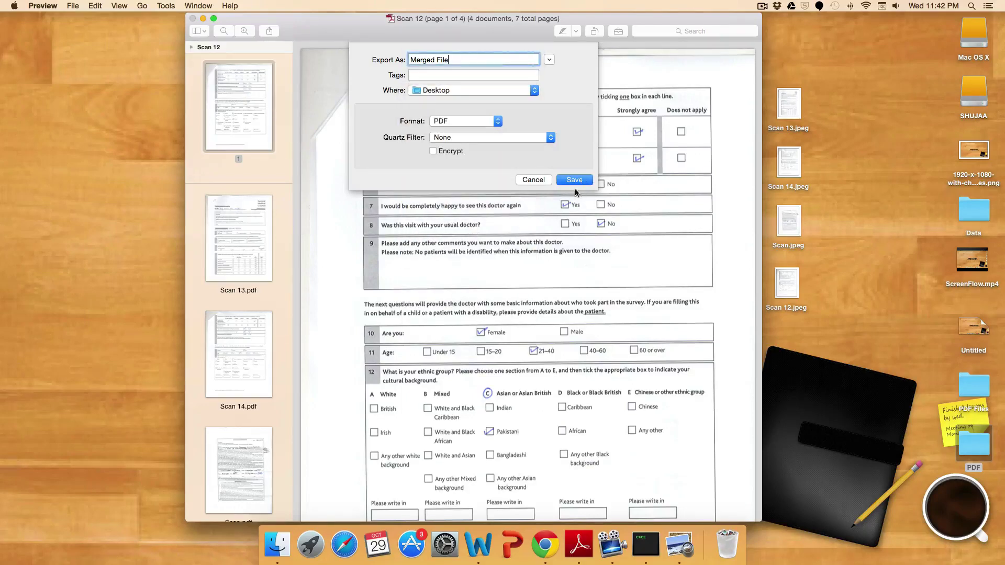
click(193, 18)
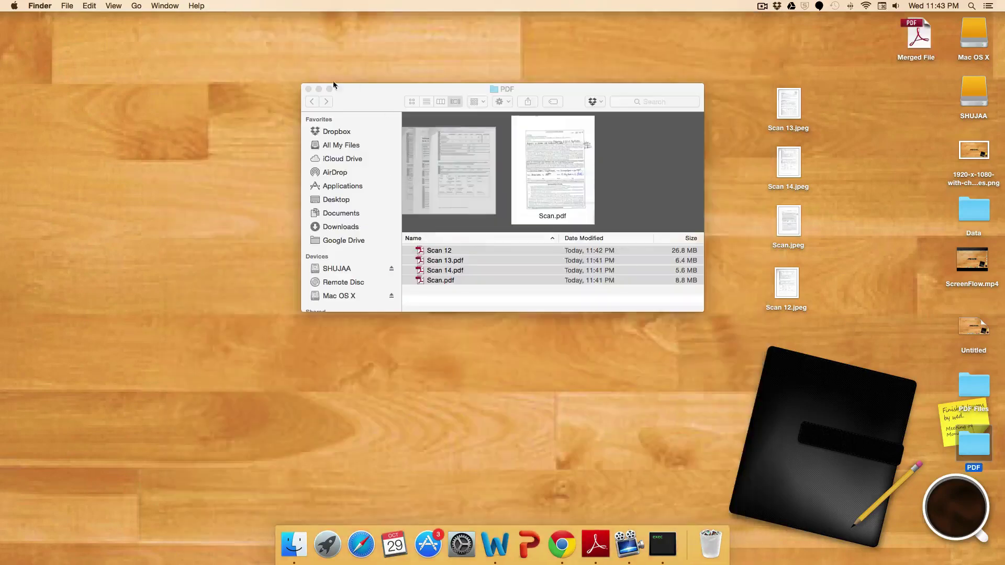
click(307, 89)
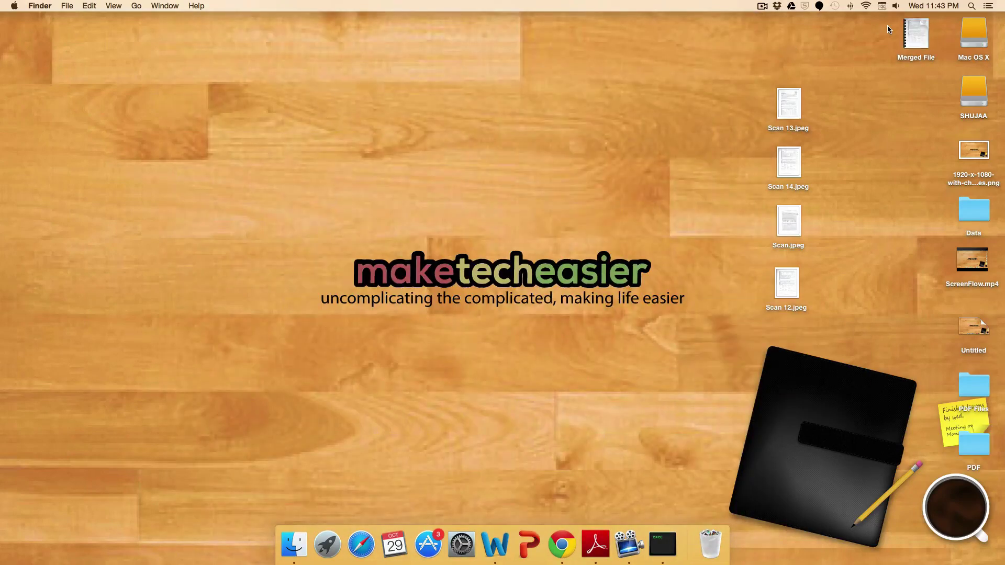
- Move the Merged File icon to mid-desktop, review it in Adobe Reader, and close it
drag(910, 33, 478, 118)
double_click(492, 118)
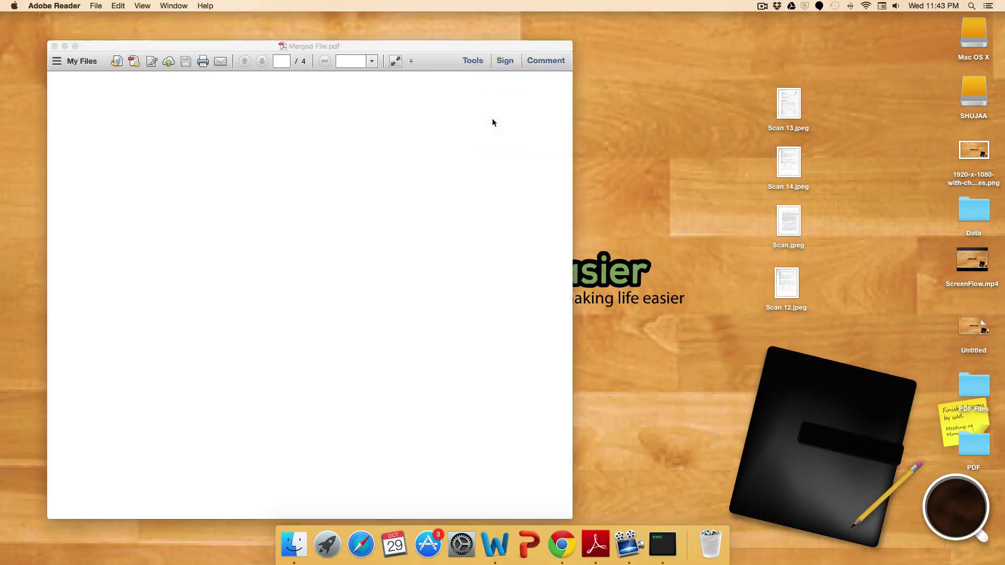
scroll(393, 236, down, 5)
scroll(369, 253, down, 10)
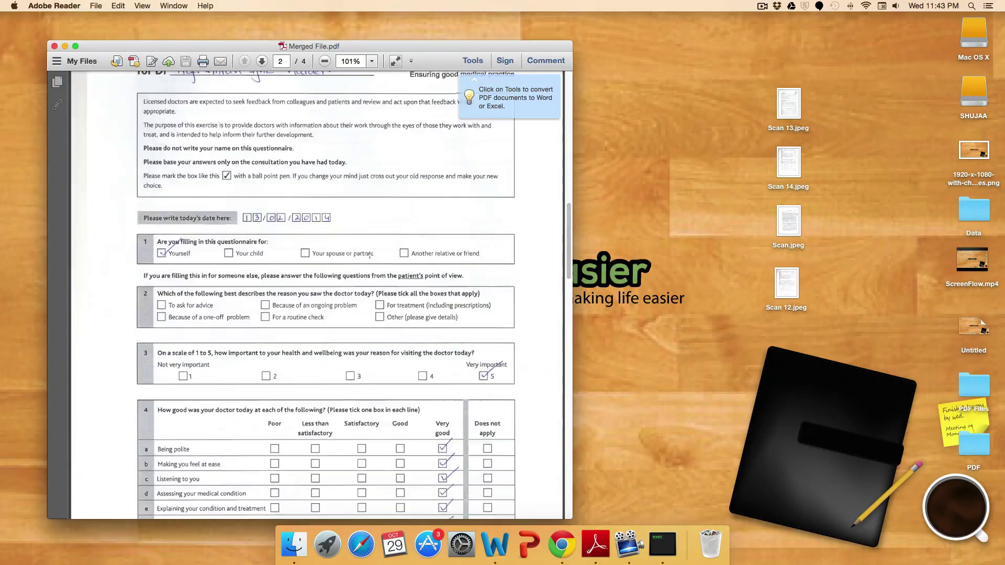
scroll(369, 253, down, 10)
scroll(314, 236, down, 10)
scroll(255, 201, down, 2)
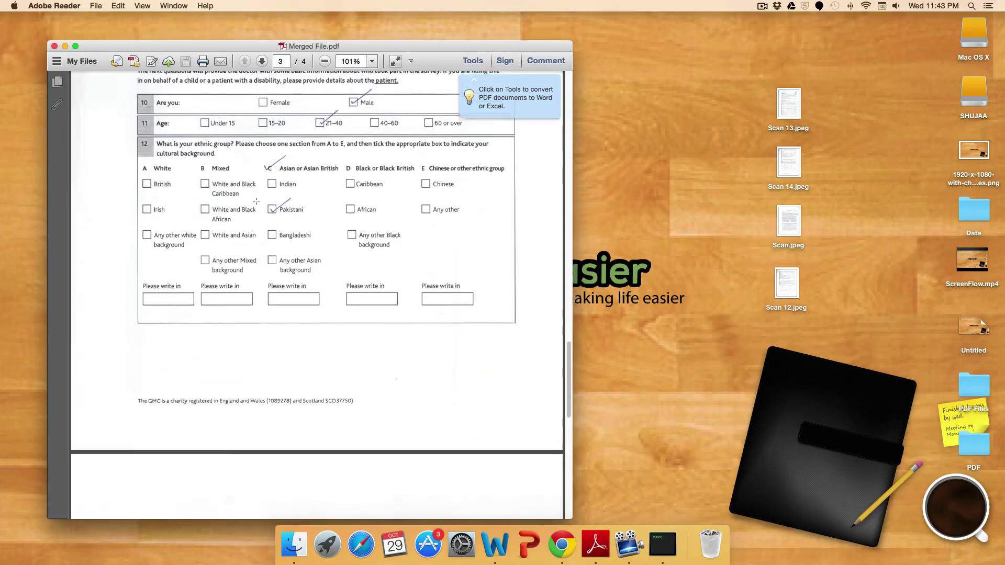
scroll(256, 201, down, 2)
scroll(255, 201, down, 2)
scroll(329, 220, down, 5)
scroll(427, 247, down, 10)
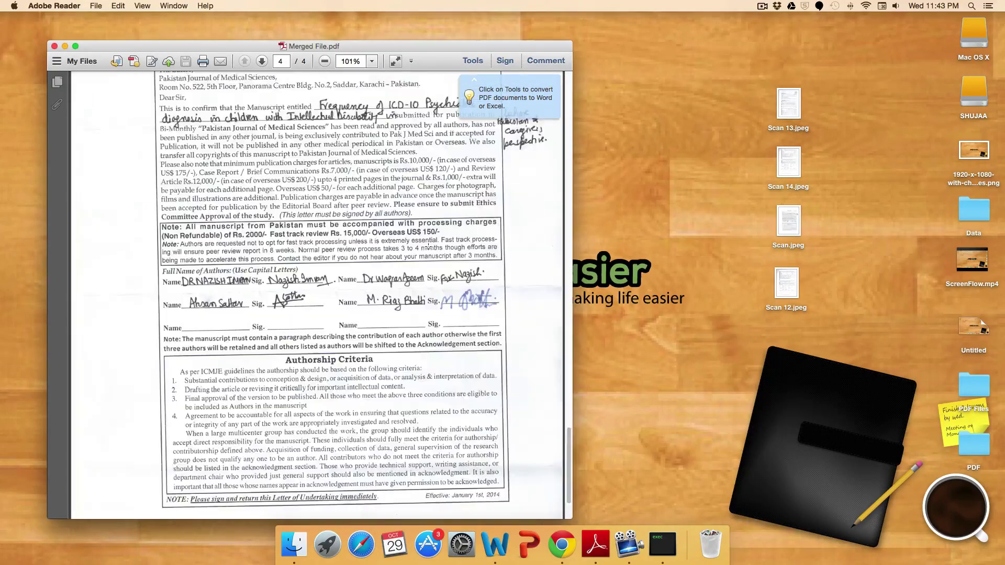
scroll(427, 247, up, 3)
scroll(432, 227, up, 5)
scroll(440, 204, up, 10)
scroll(448, 186, up, 10)
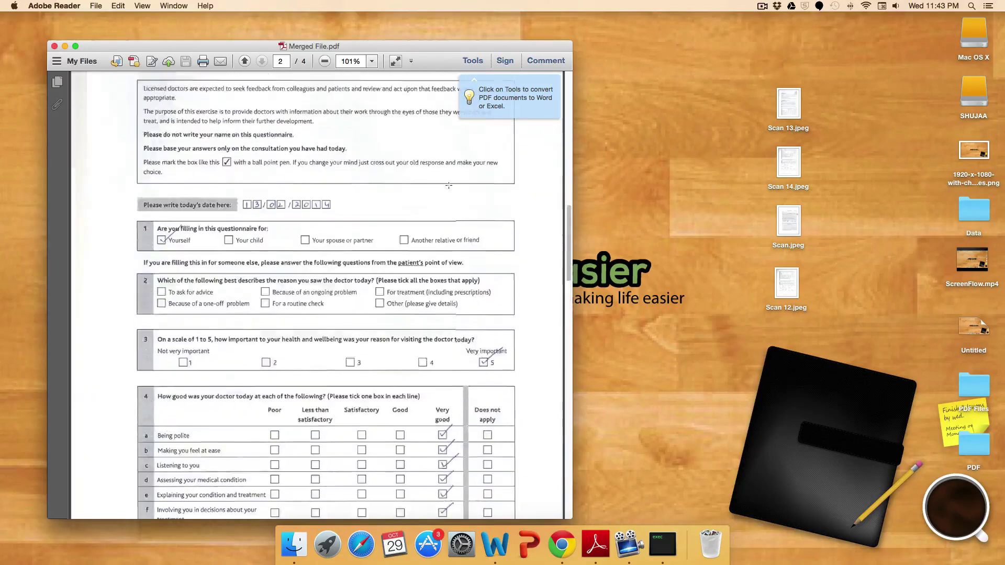
scroll(447, 185, up, 10)
scroll(448, 185, up, 1)
click(55, 46)
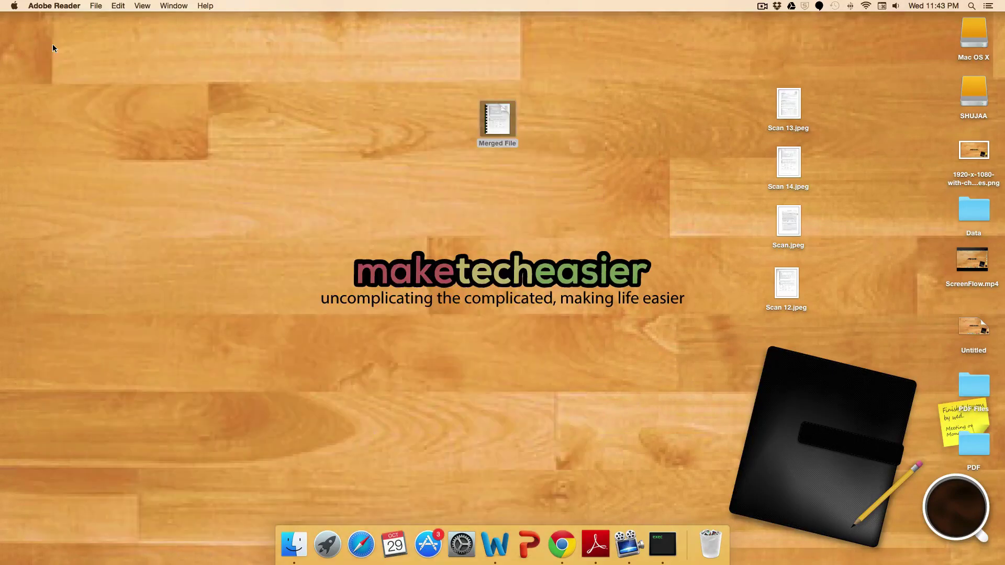